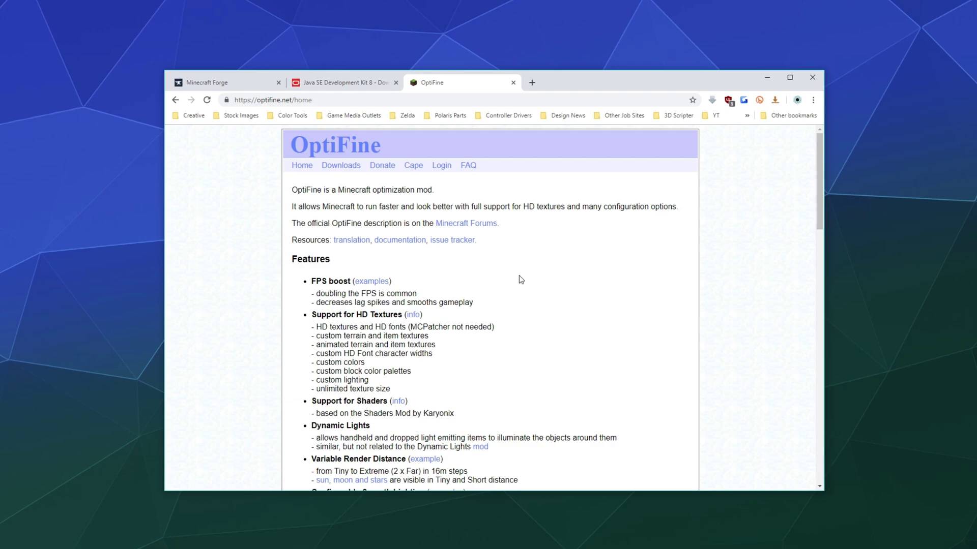
{"action": "left_click", "coordinate": [341, 166]}
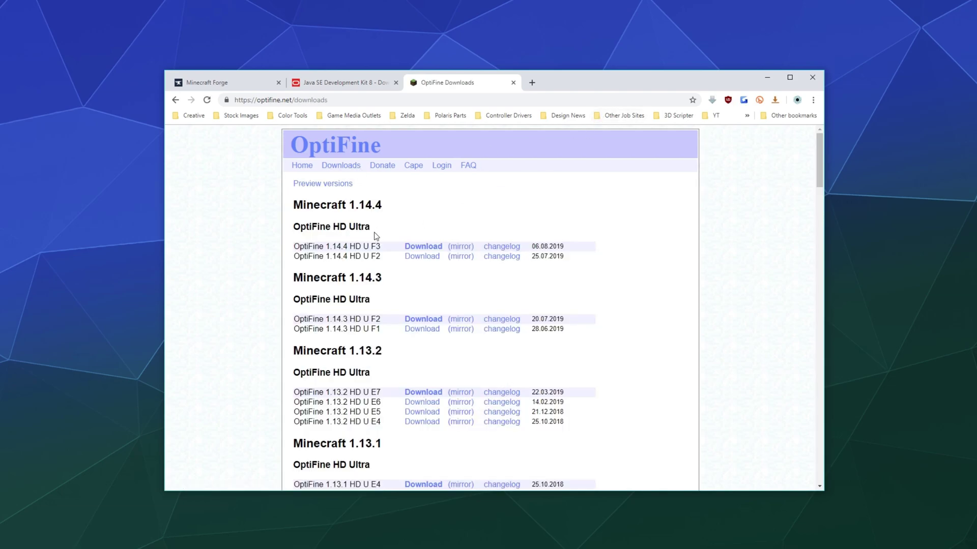
{"action": "scroll", "coordinate": [414, 256], "scroll_direction": "down", "scroll_amount": 5}
{"action": "scroll", "coordinate": [415, 260], "scroll_direction": "up", "scroll_amount": 7}
{"action": "left_click", "coordinate": [331, 184]}
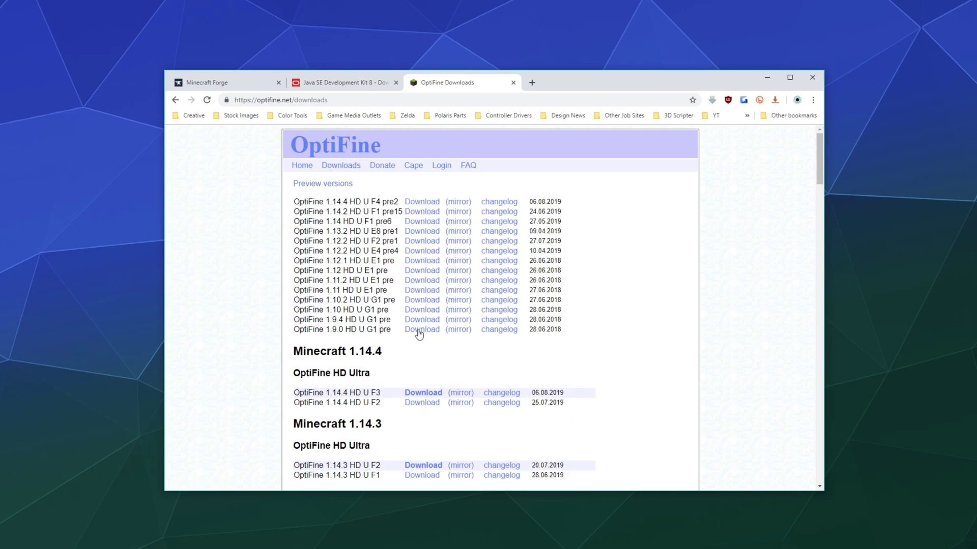
{"action": "left_click", "coordinate": [336, 184]}
{"action": "left_click", "coordinate": [321, 188]}
{"action": "left_click", "coordinate": [321, 188]}
{"action": "double_click", "coordinate": [365, 205]}
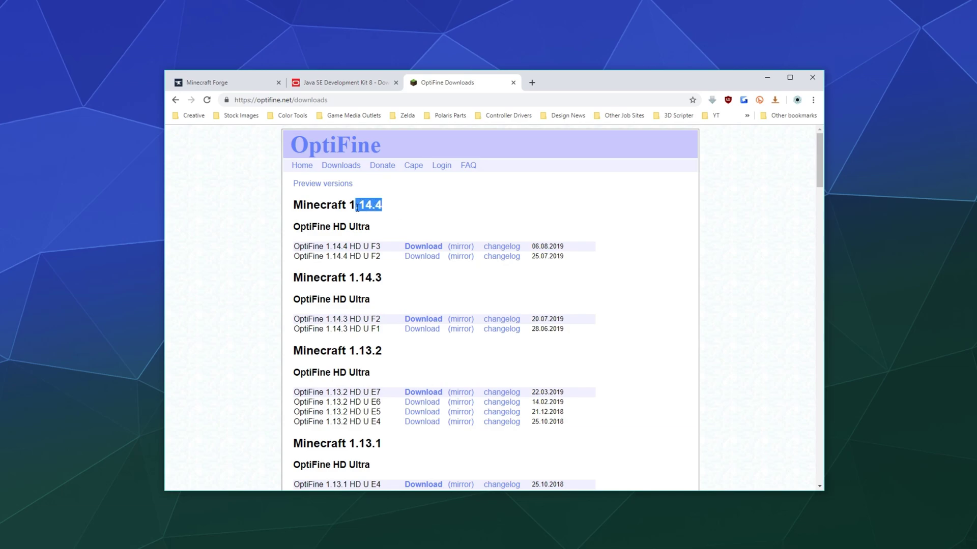
{"action": "left_click", "coordinate": [318, 202]}
{"action": "left_click_drag", "start_coordinate": [296, 246], "coordinate": [356, 246]}
Step: Reach the OptiFine_1.14.4_HD_U_F3.jar download page for OptiFine 1.14.4 HD U F3 without saving a duplicate
{"action": "left_click", "coordinate": [356, 246]}
{"action": "left_click", "coordinate": [434, 248]}
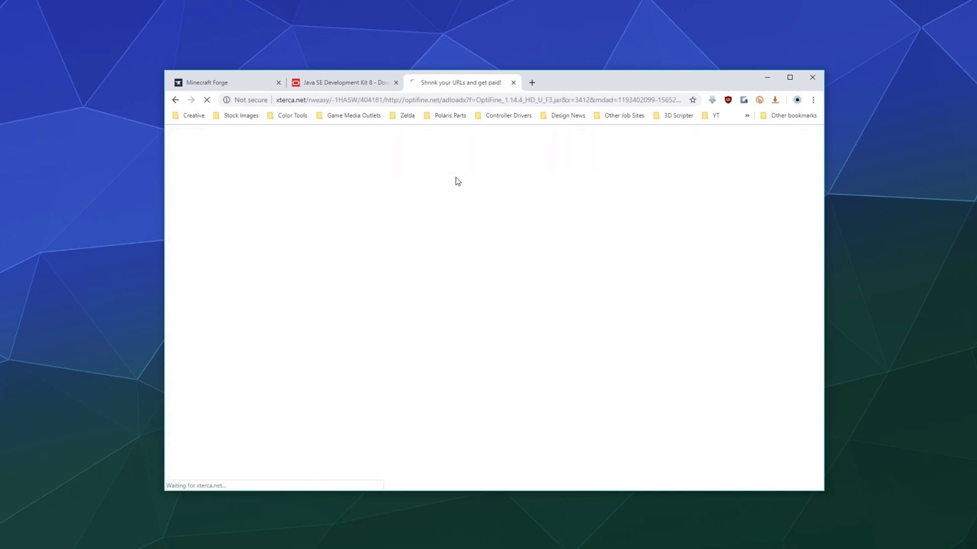
{"action": "left_click", "coordinate": [448, 209]}
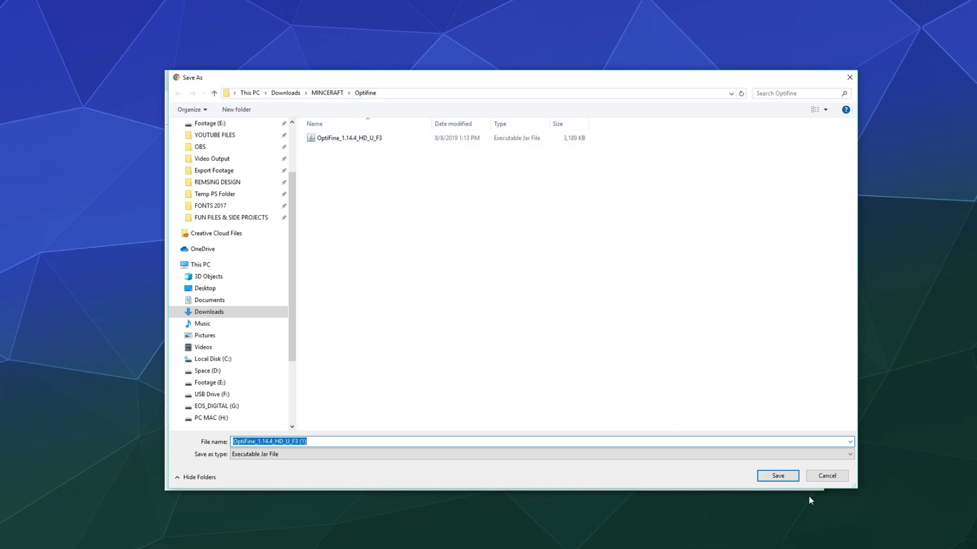
{"action": "left_click", "coordinate": [831, 477]}
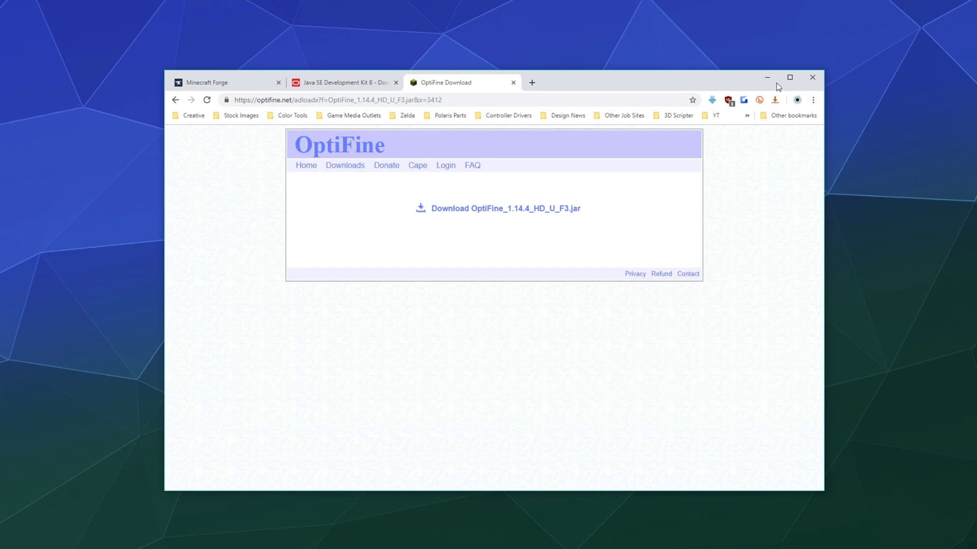
{"action": "left_click_drag", "start_coordinate": [642, 133], "coordinate": [627, 121]}
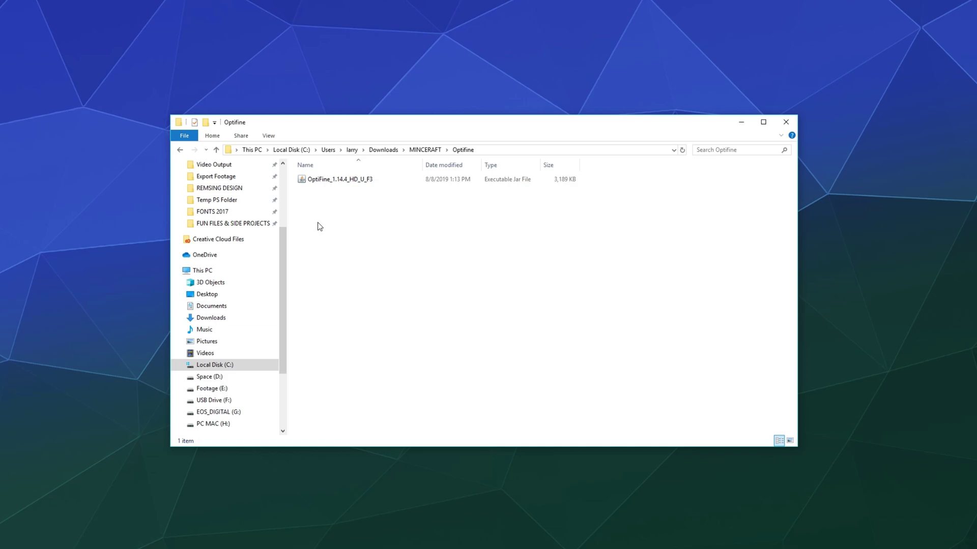
{"action": "right_click", "coordinate": [329, 182]}
{"action": "left_click", "coordinate": [293, 265]}
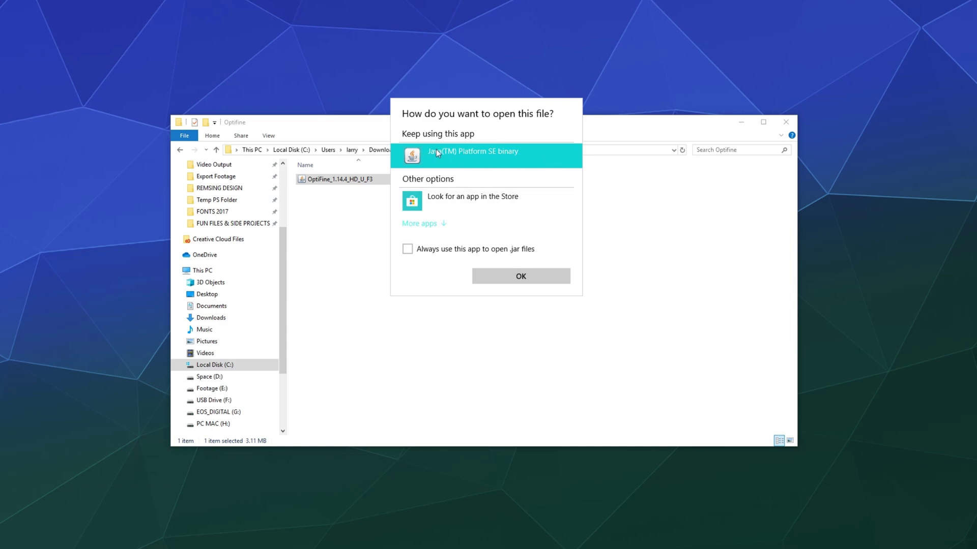
{"action": "key", "text": "Return"}
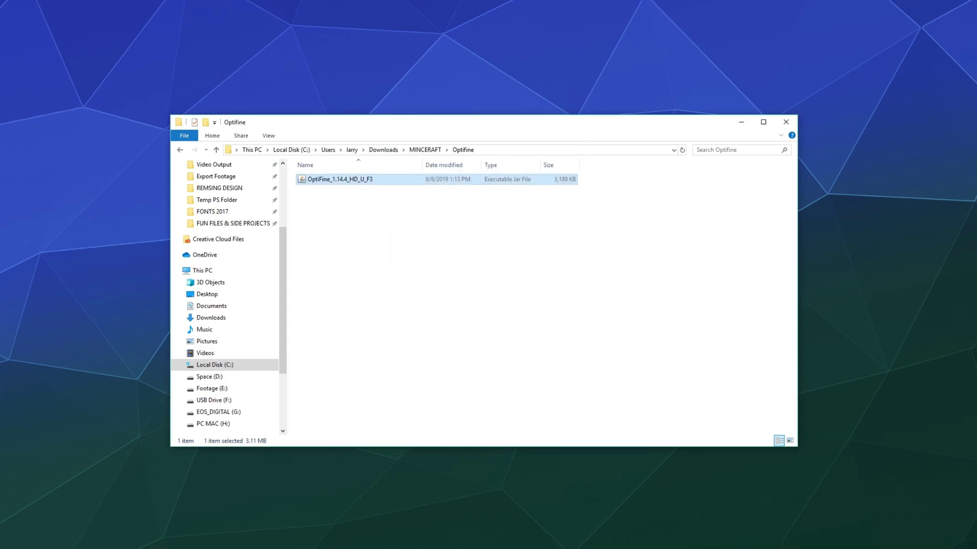
{"action": "left_click", "coordinate": [340, 82]}
Step: Run the OptiFine 1.14.4 jar with Java(TM) Platform SE binary to start the installer
{"action": "right_click", "coordinate": [367, 181]}
{"action": "left_click", "coordinate": [317, 263]}
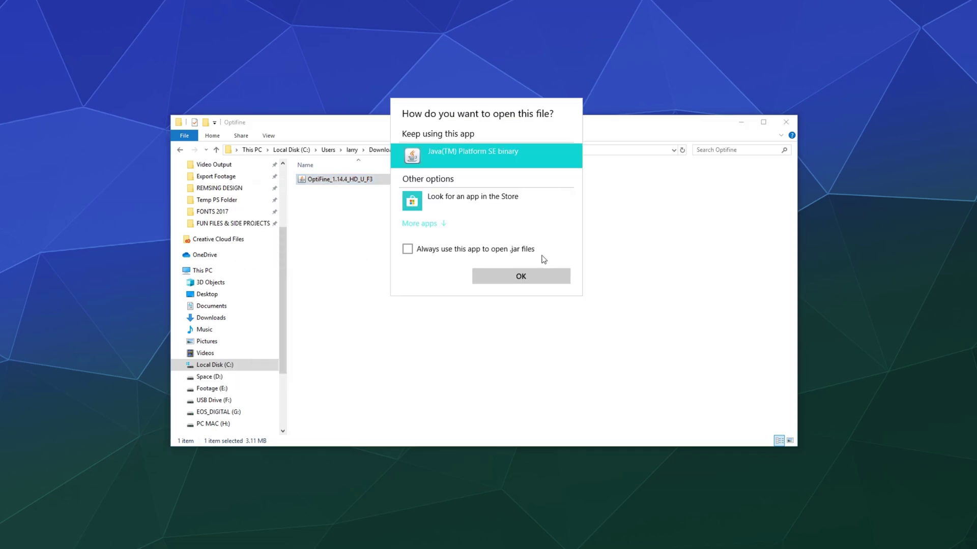
{"action": "left_click", "coordinate": [511, 281]}
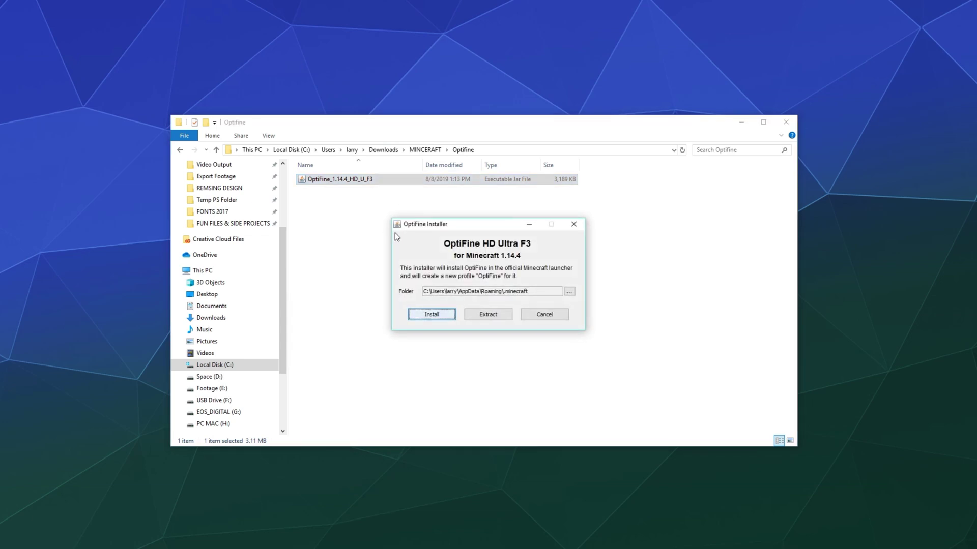
{"action": "mouse_move", "coordinate": [469, 219]}
{"action": "left_mouse_down"}
{"action": "mouse_move", "coordinate": [508, 224]}
{"action": "mouse_move", "coordinate": [483, 213]}
{"action": "left_mouse_up"}
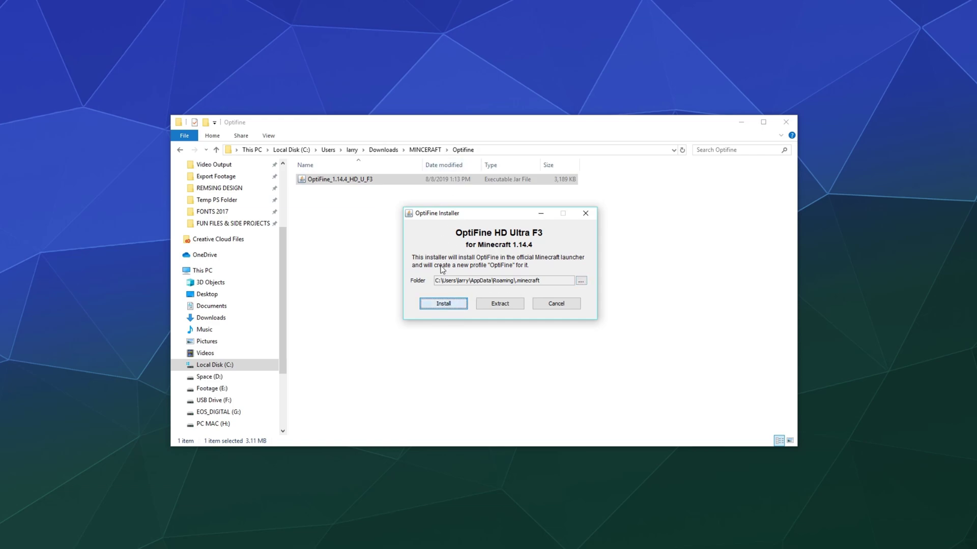
Step: Install OptiFine HD Ultra F3 into the Minecraft folder and confirm the success message
{"action": "left_click", "coordinate": [444, 303]}
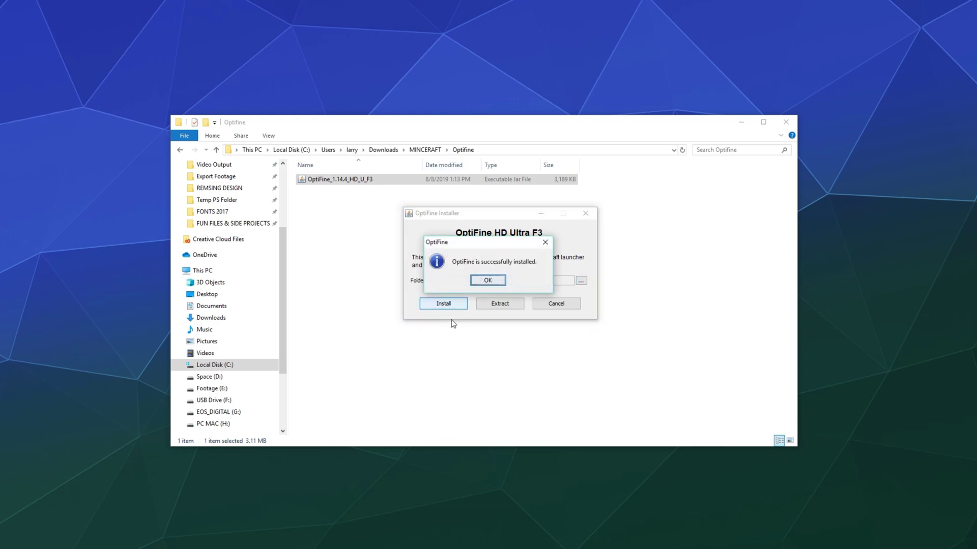
{"action": "left_click", "coordinate": [490, 283]}
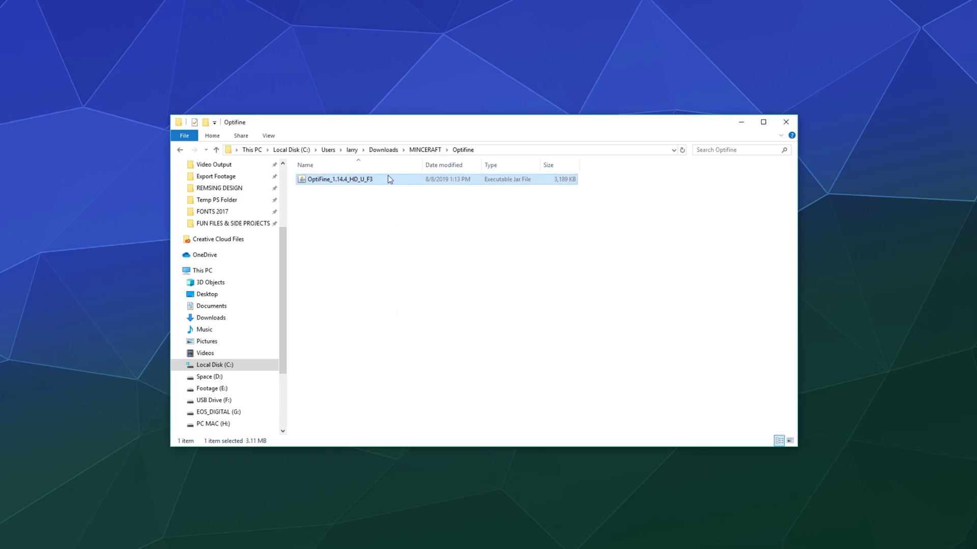
{"action": "left_click", "coordinate": [559, 274]}
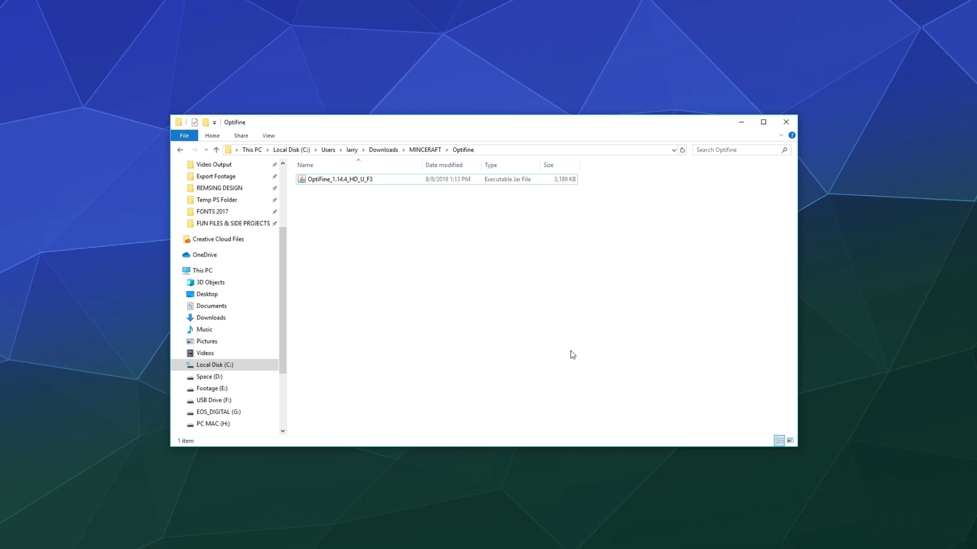
Step: Launch Minecraft Launcher from the Start menu and select the OptiFine 1.14.4 installation beside PLAY
{"action": "key", "text": "super"}
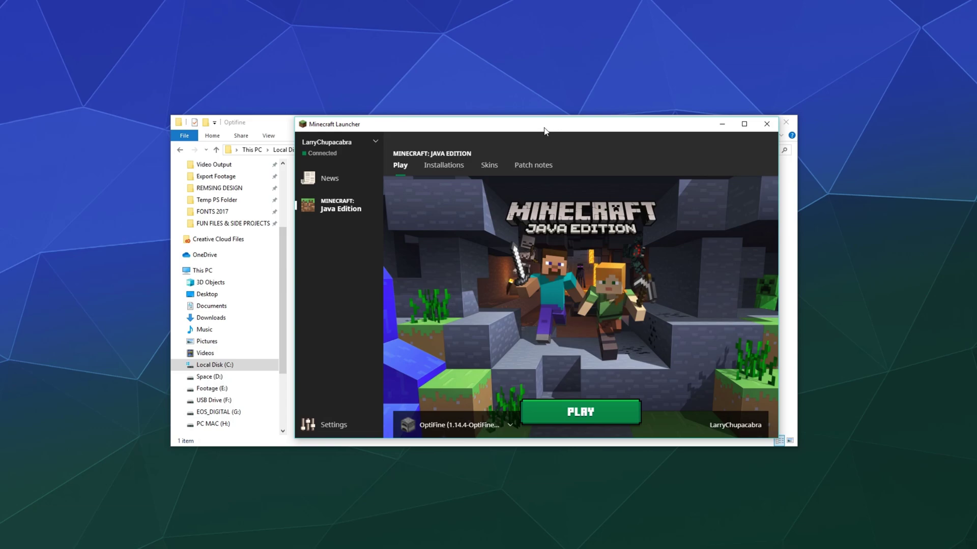
{"action": "left_click_drag", "start_coordinate": [544, 136], "coordinate": [522, 138]}
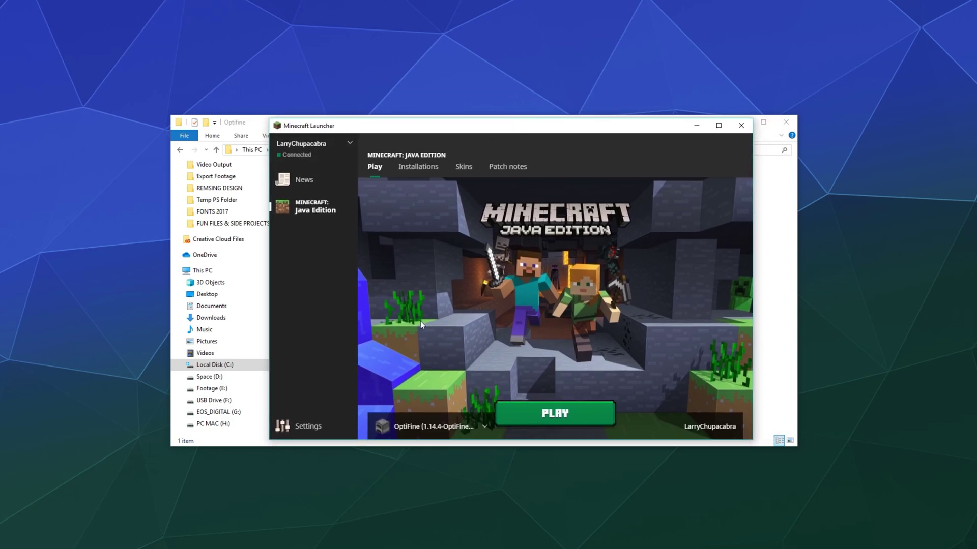
{"action": "left_click", "coordinate": [407, 426]}
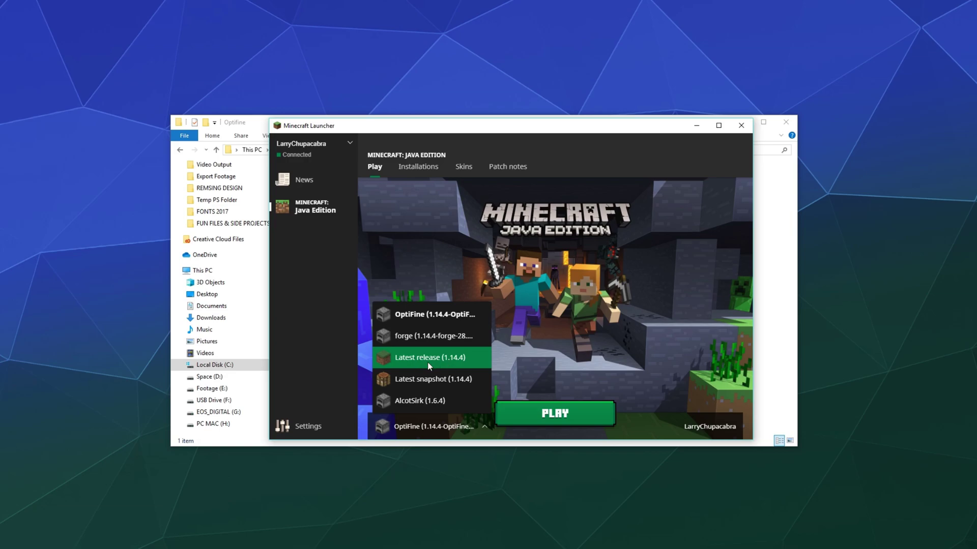
{"action": "left_click", "coordinate": [427, 314]}
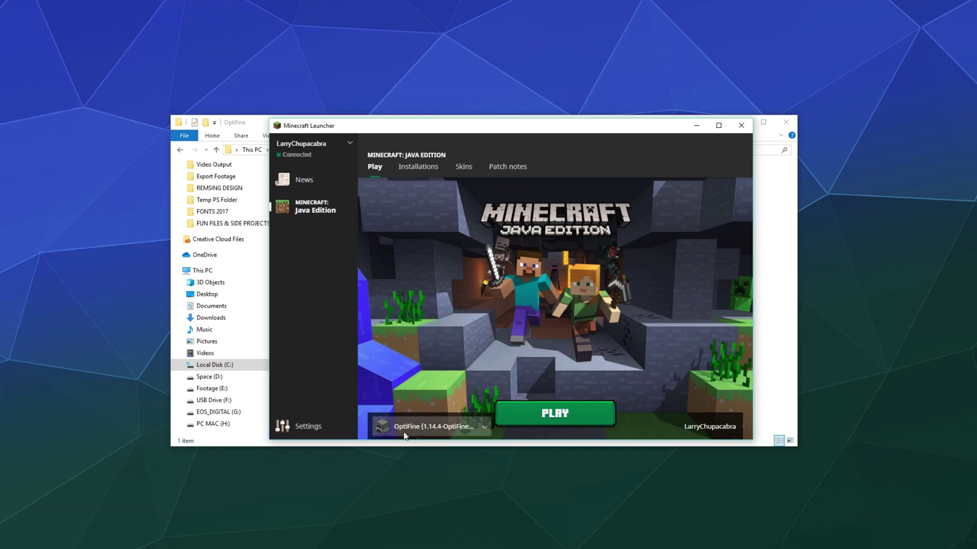
{"action": "left_click", "coordinate": [419, 169]}
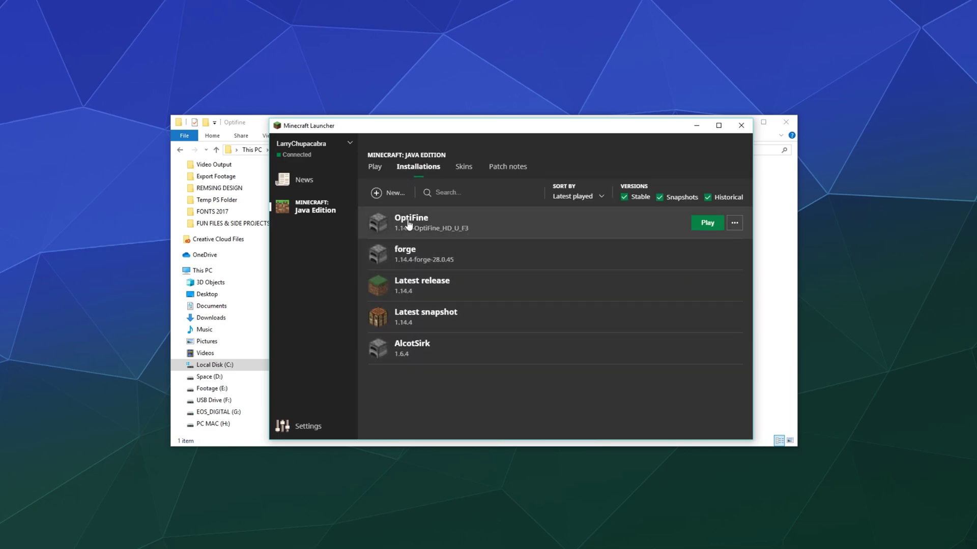
{"action": "left_click", "coordinate": [375, 168]}
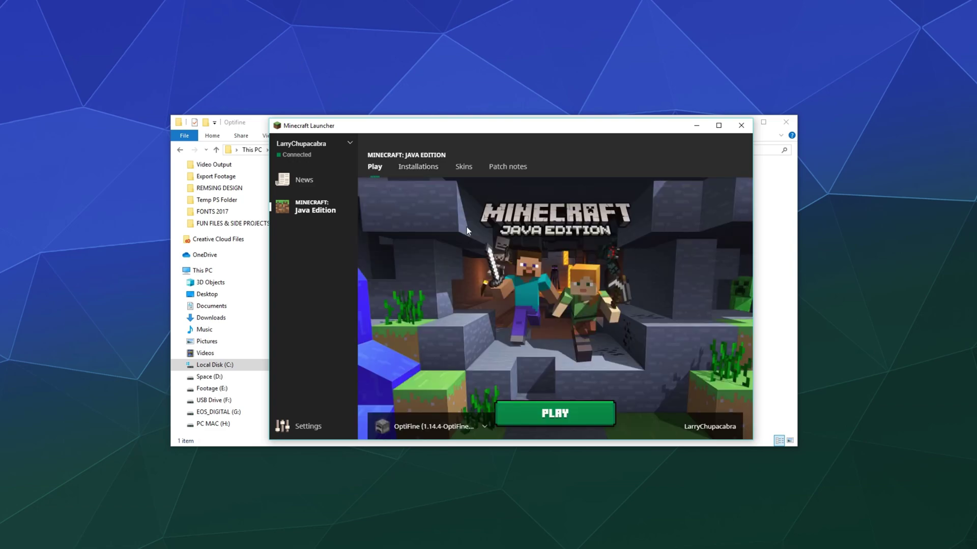